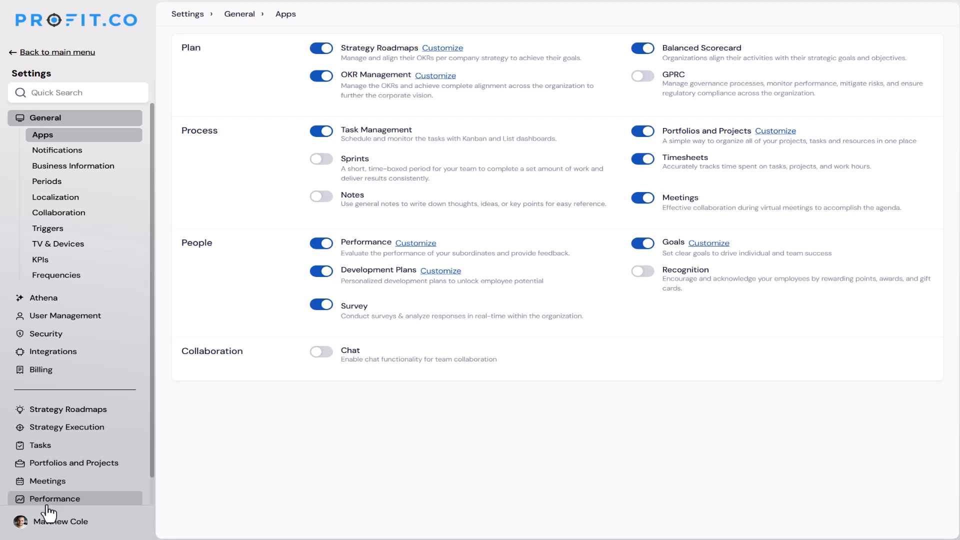
Step: Enable the Zoho Desk user-level connector in the Integrations settings
left_click(50, 353)
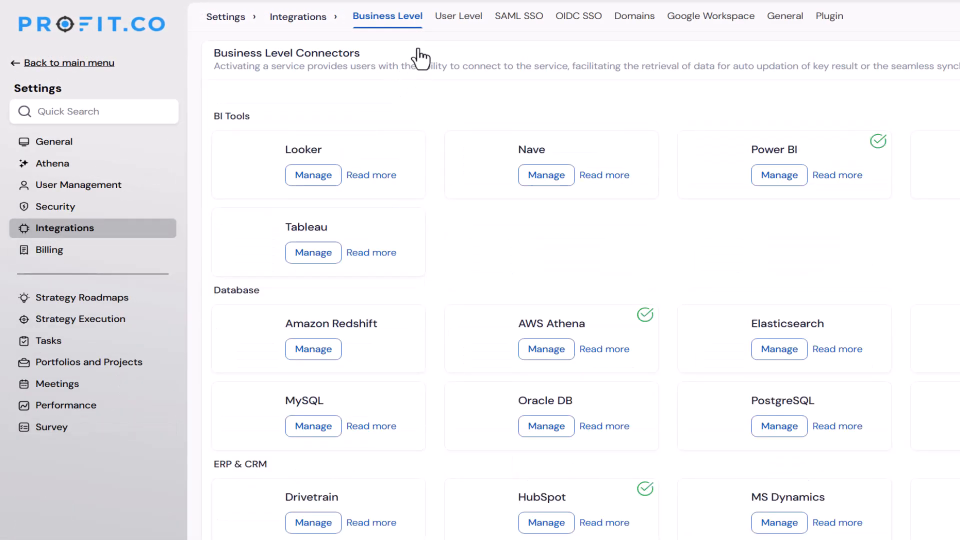
left_click(460, 19)
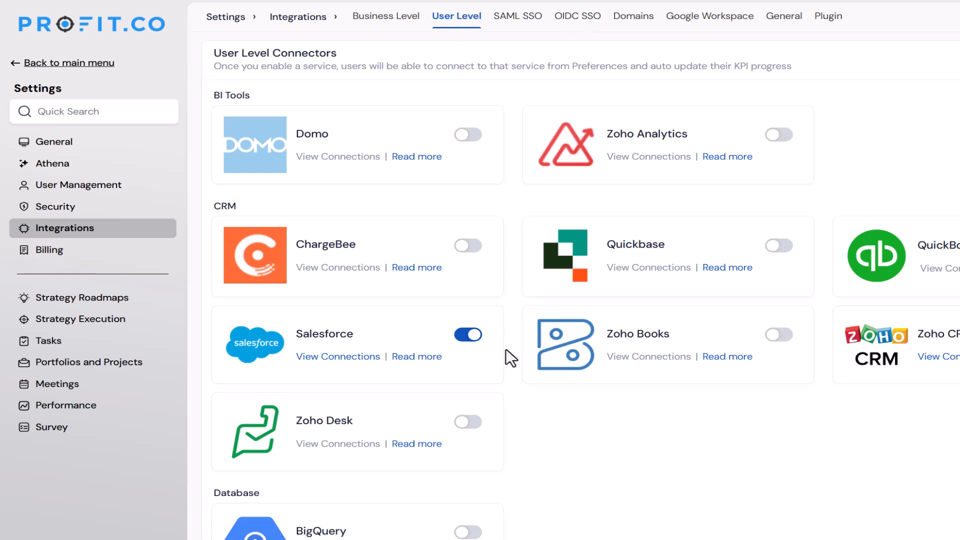
left_click(472, 423)
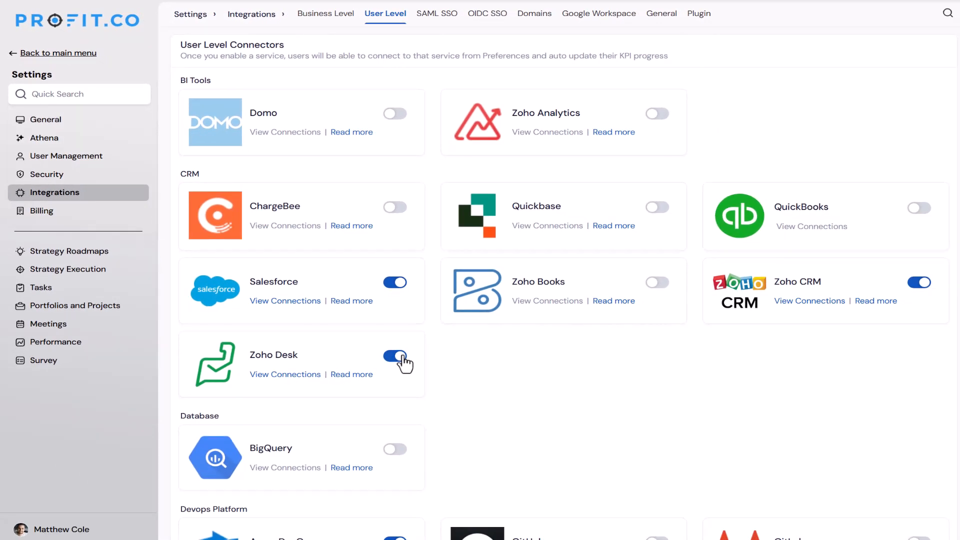
Step: Open the management page for Zoho Desk connections in the personal preferences' integrations
left_click(75, 528)
left_click(90, 343)
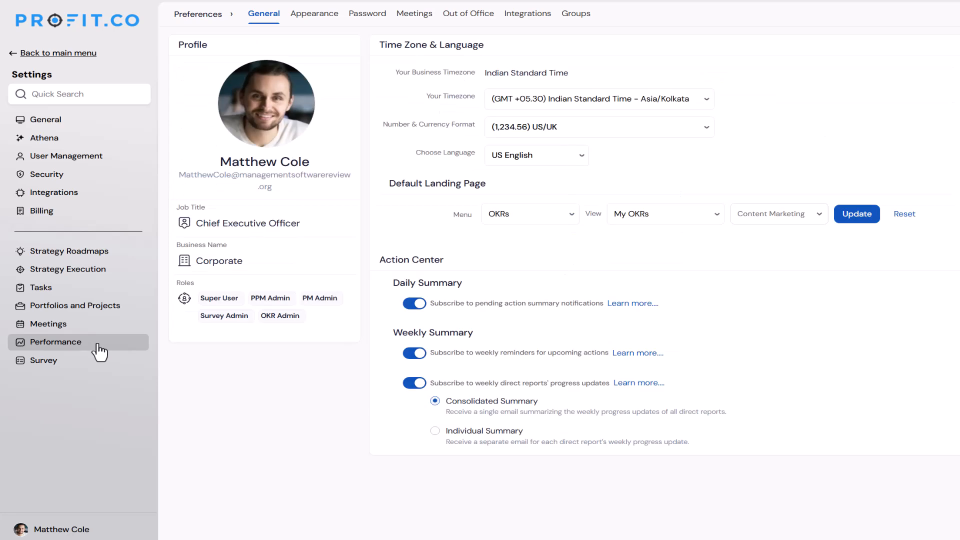
left_click(530, 15)
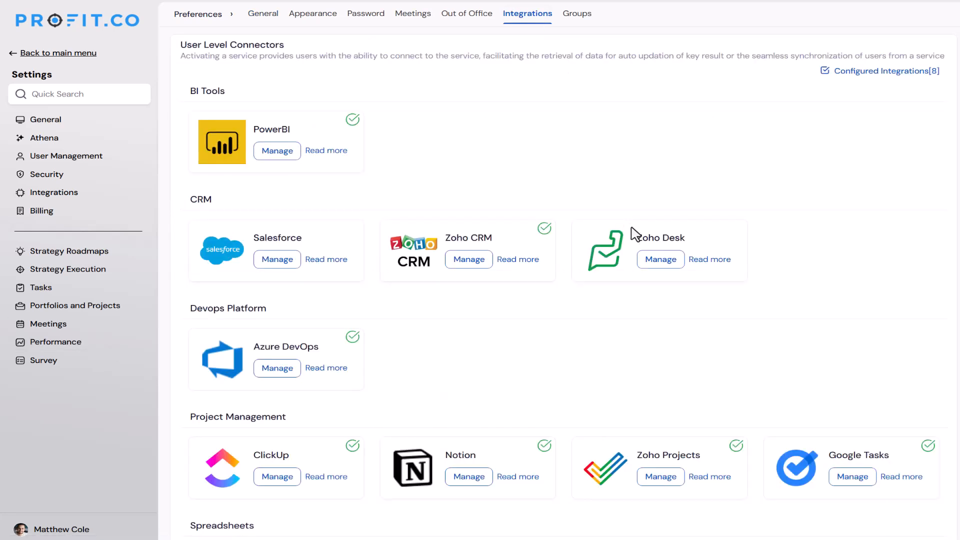
left_click(656, 260)
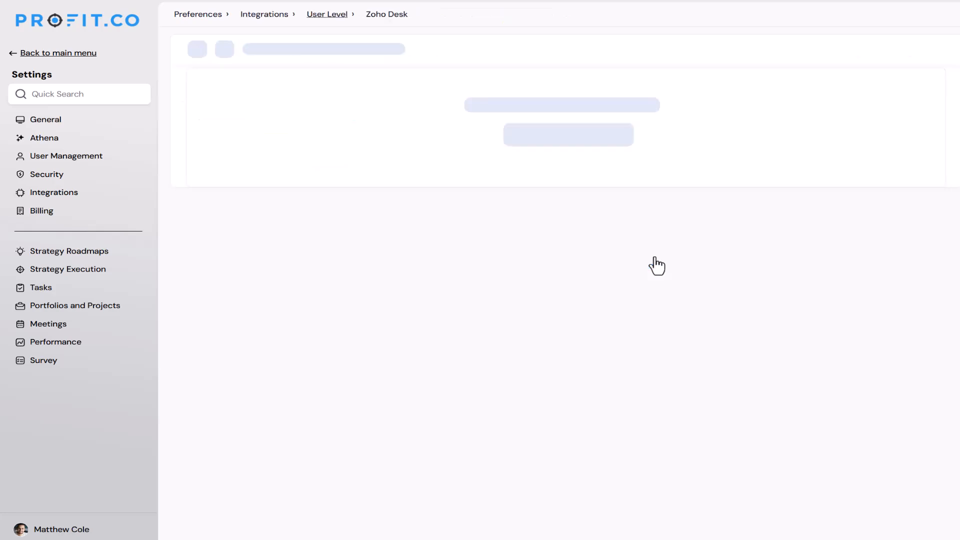
Step: Create a connection named "Profit.co <> Zoho Desk", sign in to Zoho Desk and accept the requested data access
left_click(560, 136)
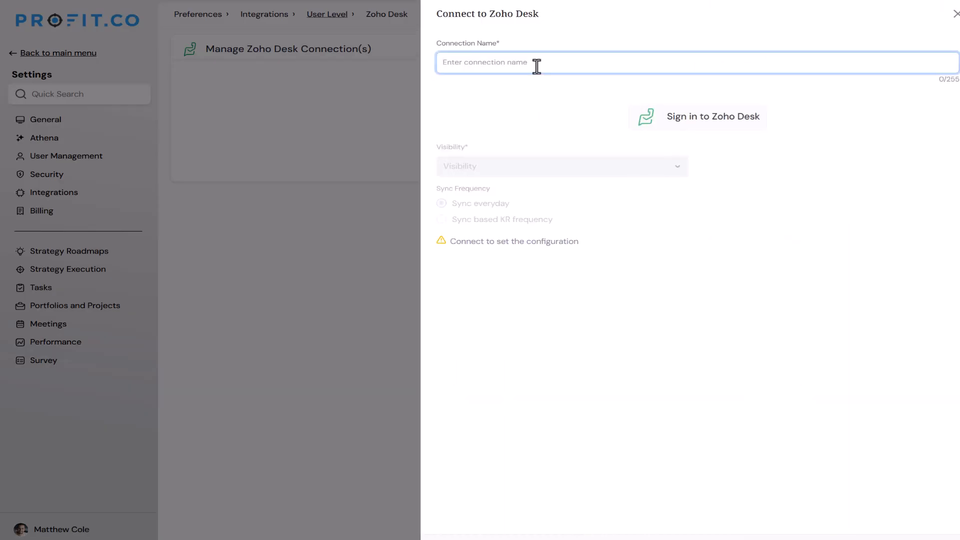
type("Profit.co <> Zoho Desk")
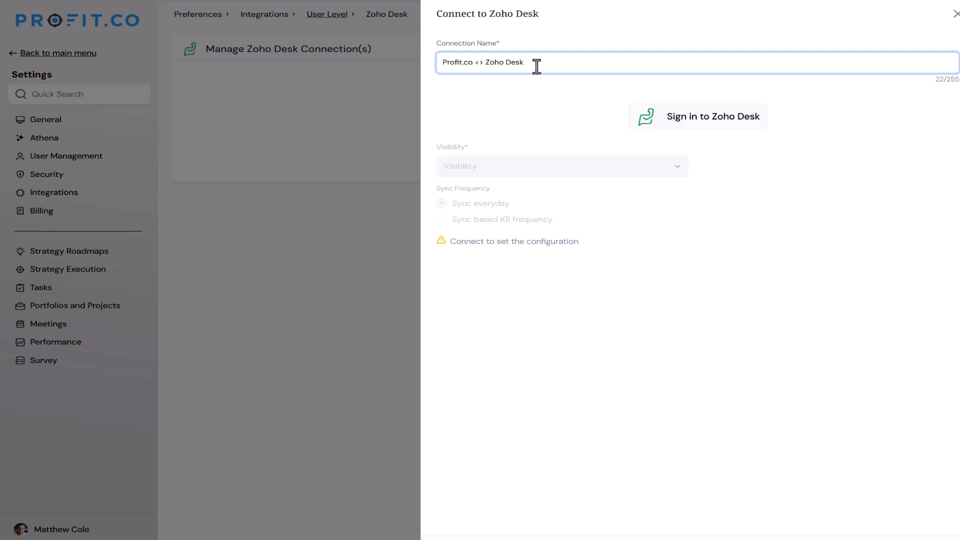
left_click(735, 129)
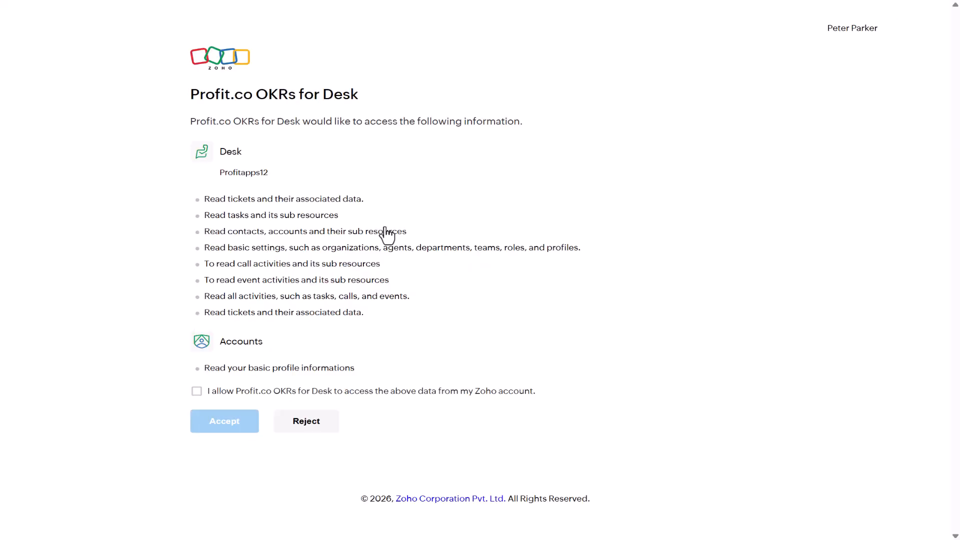
left_click(249, 397)
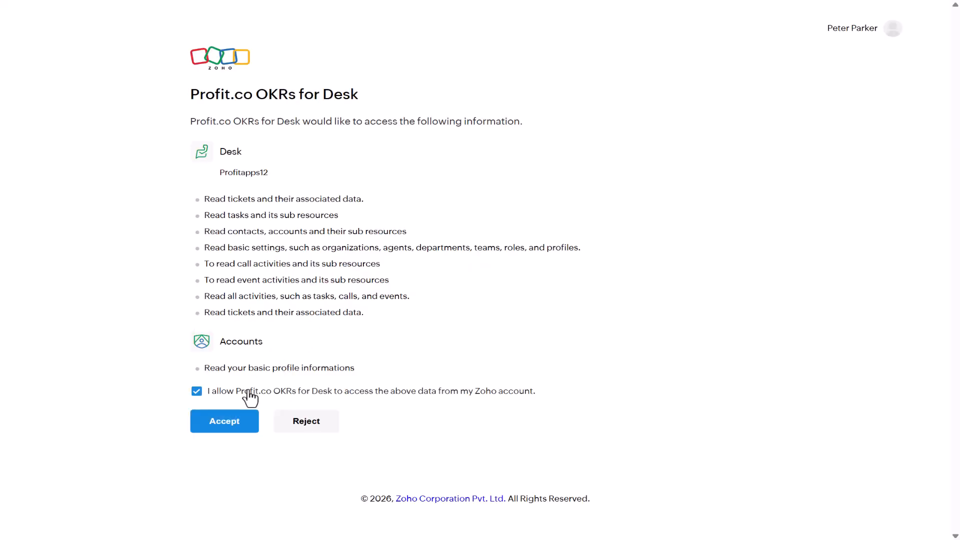
left_click(238, 433)
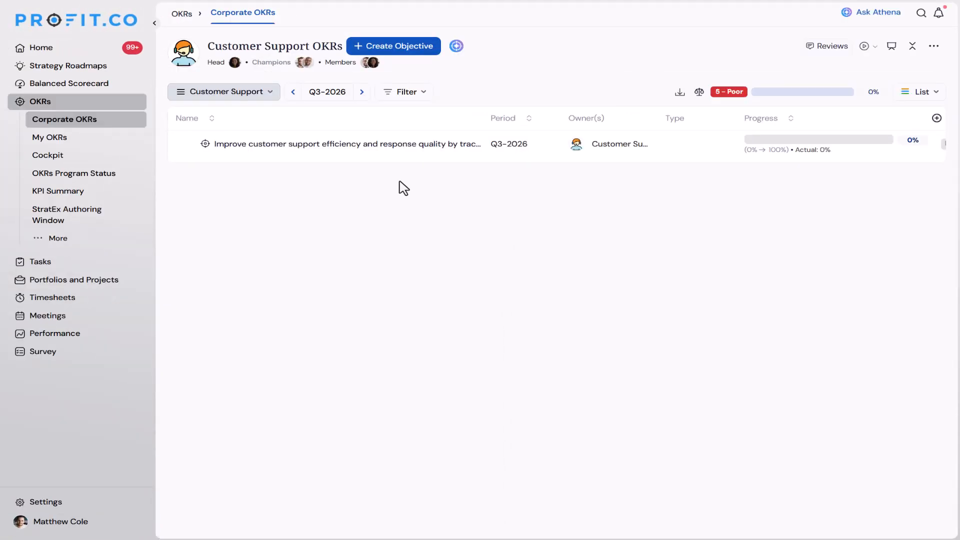
Step: Start a new KPI under the customer support efficiency objective and name it "Decrease open ticket from 10 to 3"
left_click(417, 147)
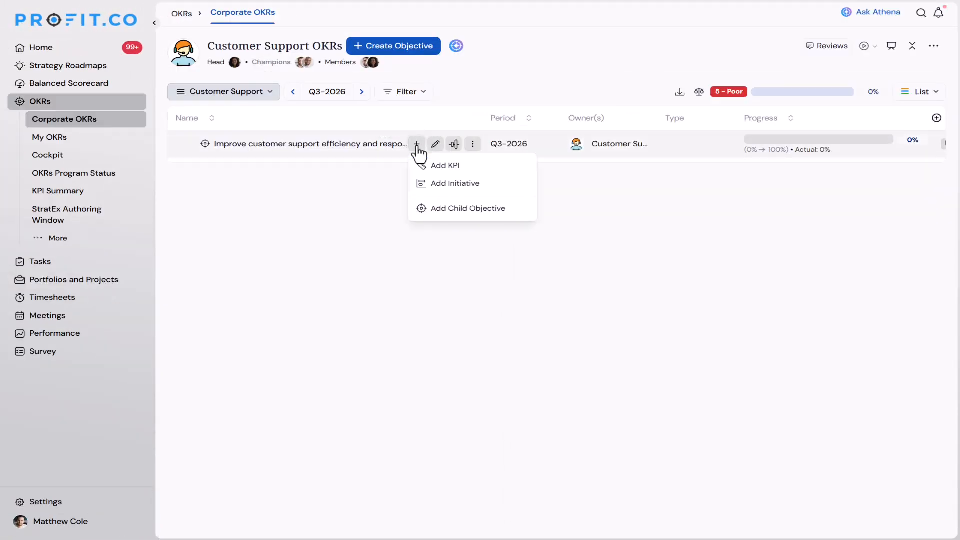
left_click(428, 170)
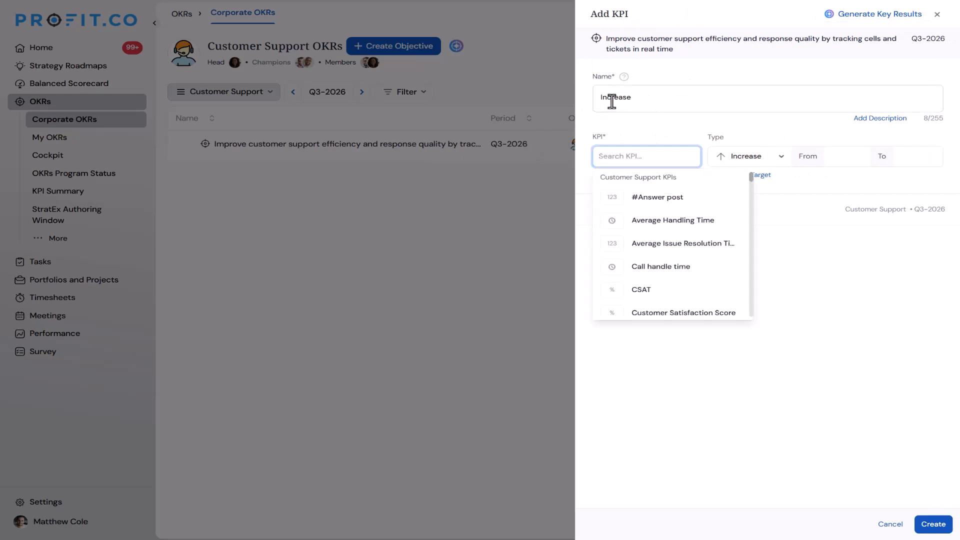
double_click(612, 101)
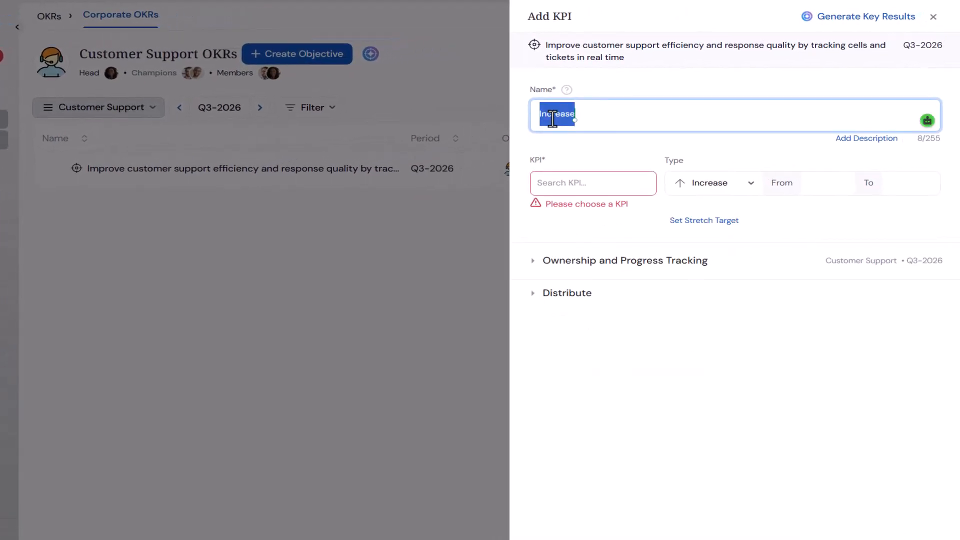
type("Decrease open ticket from 10 to 3")
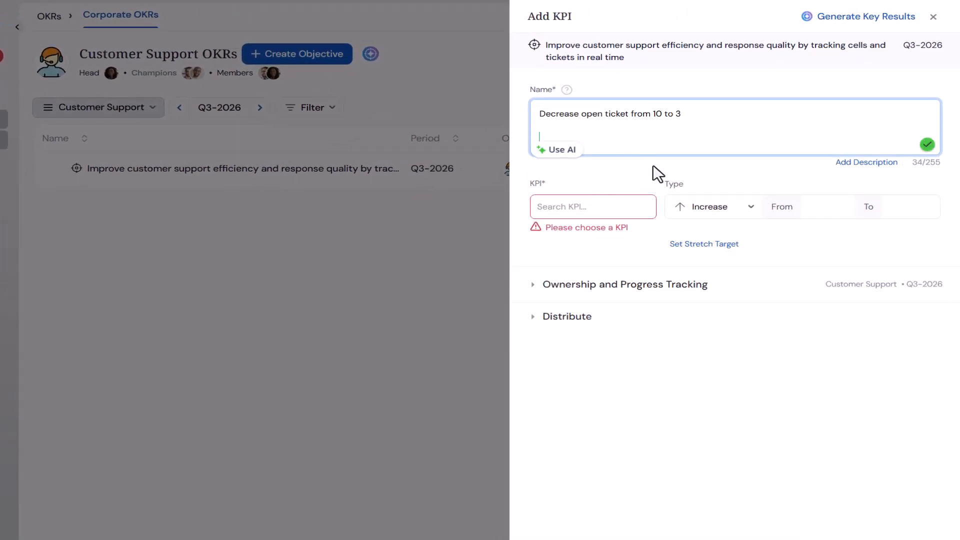
Step: Assign the Open Ticket KPI and set its type to Decrease, from 10 to 3
left_click(697, 211)
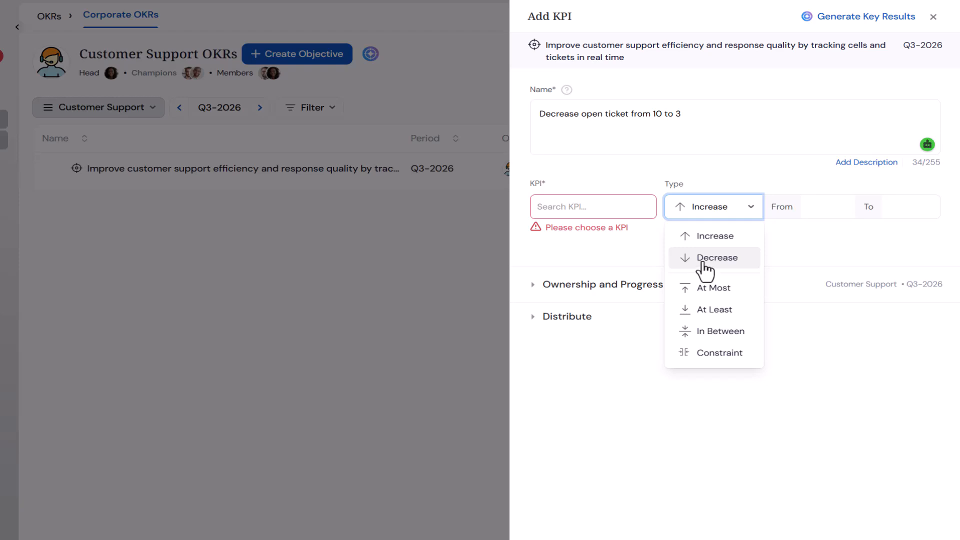
left_click(703, 259)
left_click(620, 213)
type("open")
left_click(624, 255)
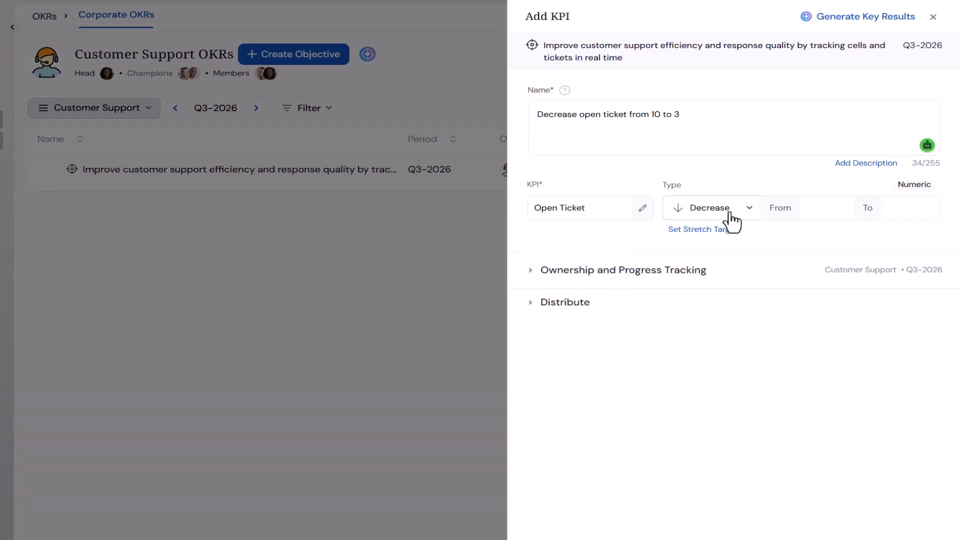
left_click(728, 210)
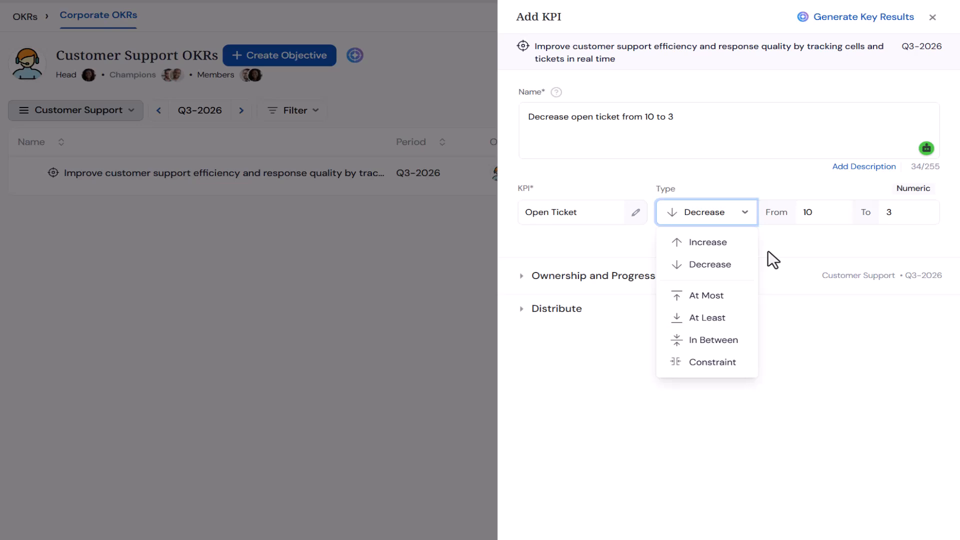
Step: Turn on automated check-ins in the ownership and progress tracking options and choose Zoho Desk as the integration
left_click(621, 275)
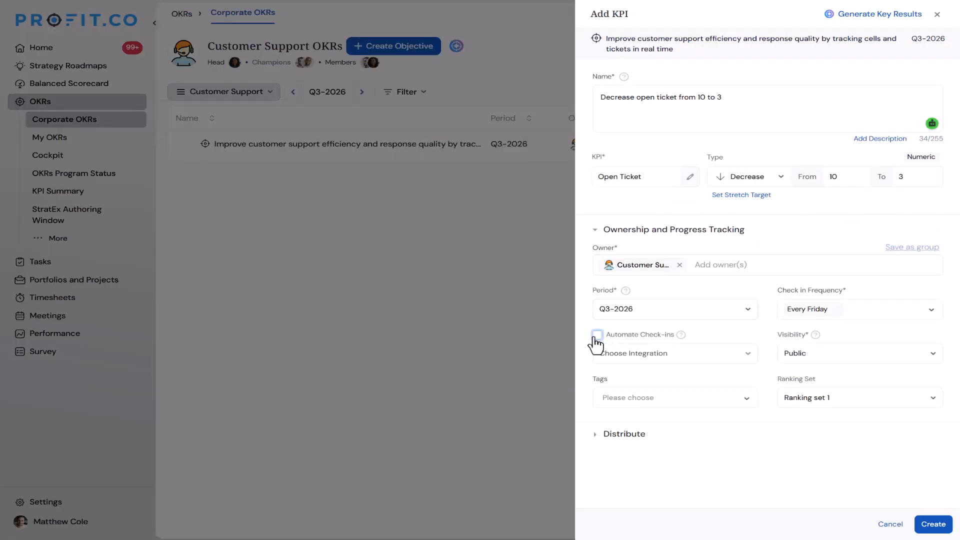
left_click(596, 345)
scroll(656, 326, "down", 5)
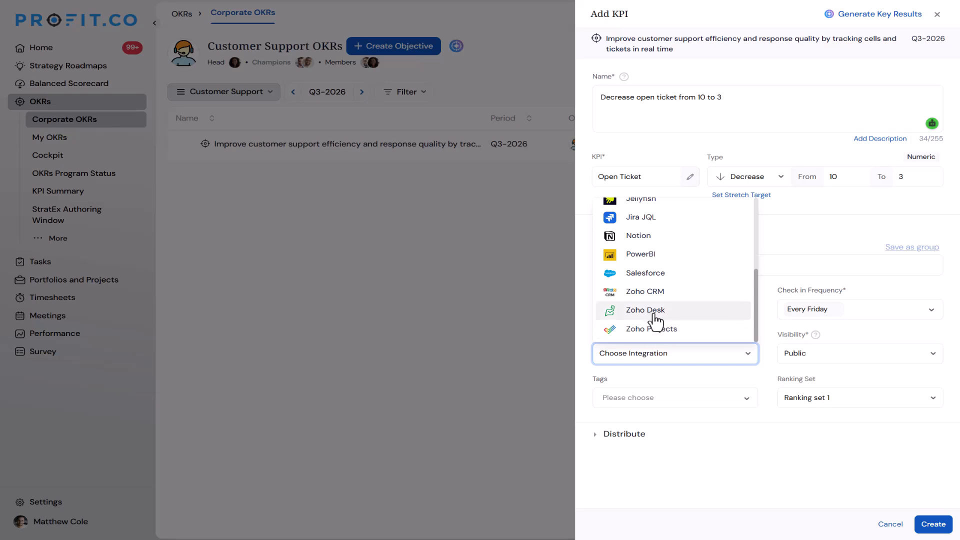
left_click(645, 310)
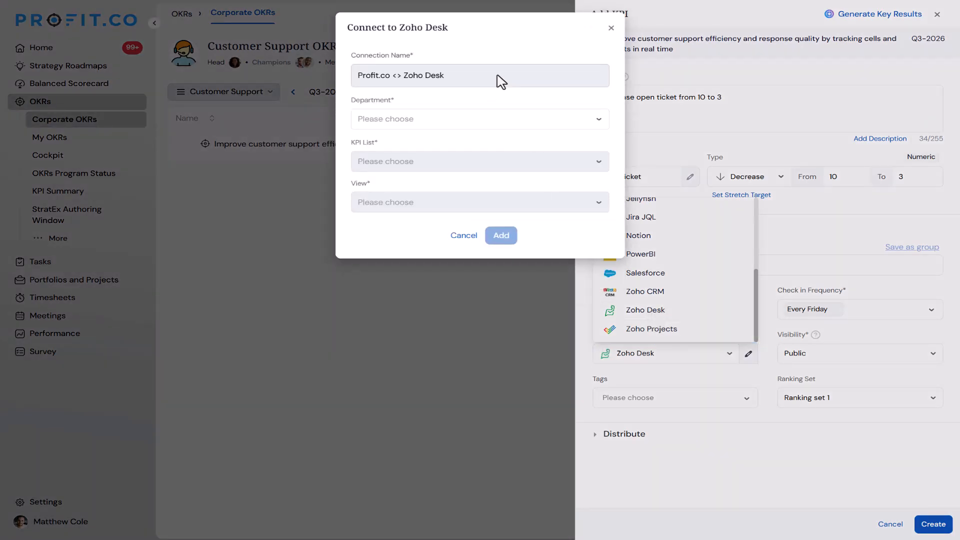
Step: Set the Zoho Desk connection's department to Profitapps12, its KPI to Calls and its view to All Calls
left_click(497, 120)
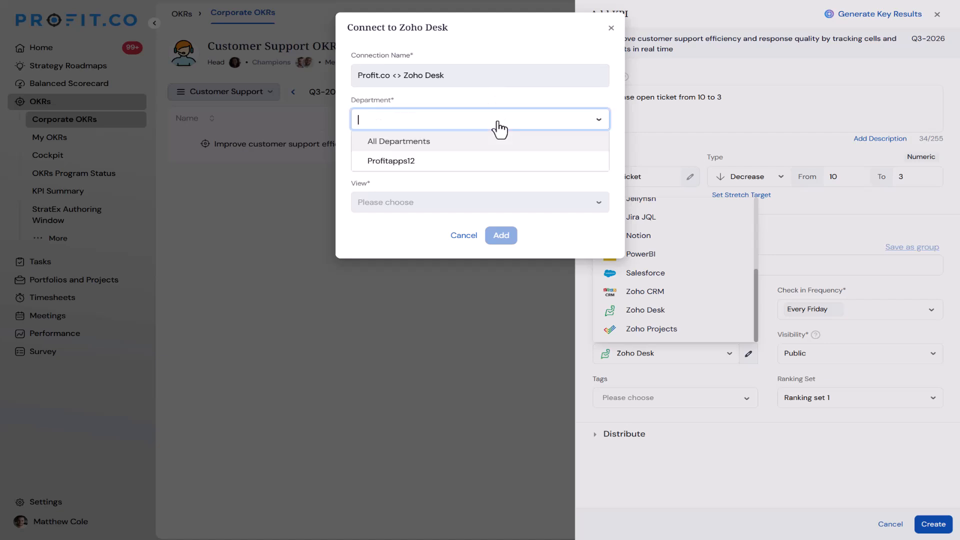
left_click(489, 160)
left_click(491, 164)
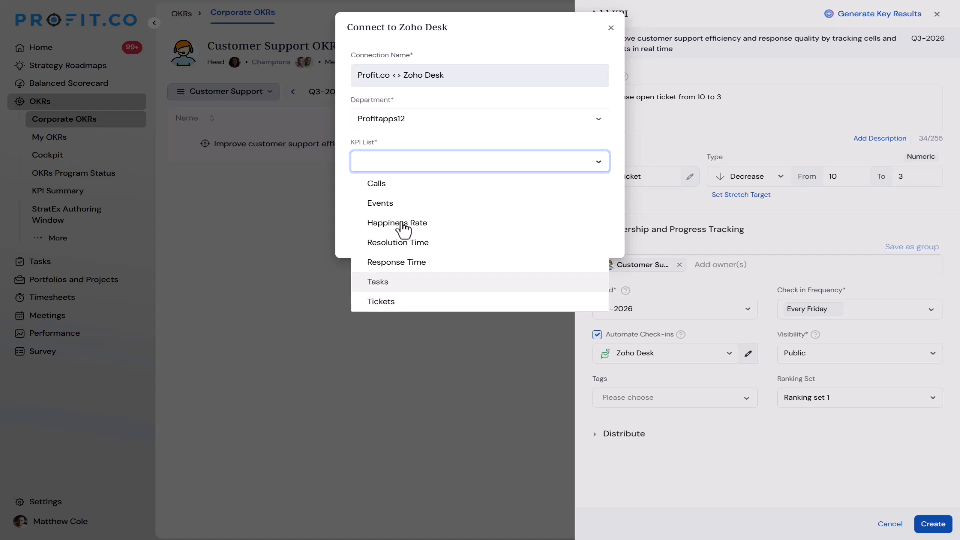
left_click(392, 190)
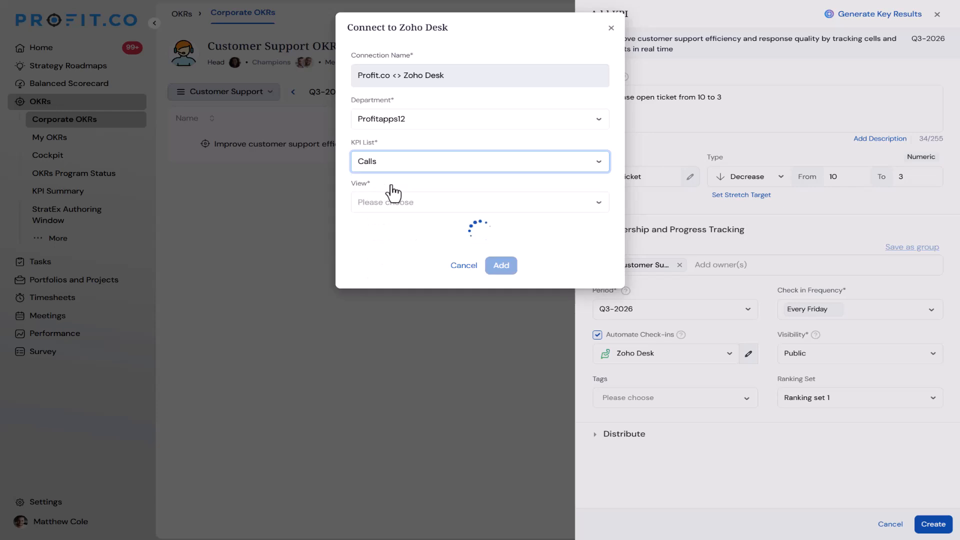
left_click(394, 202)
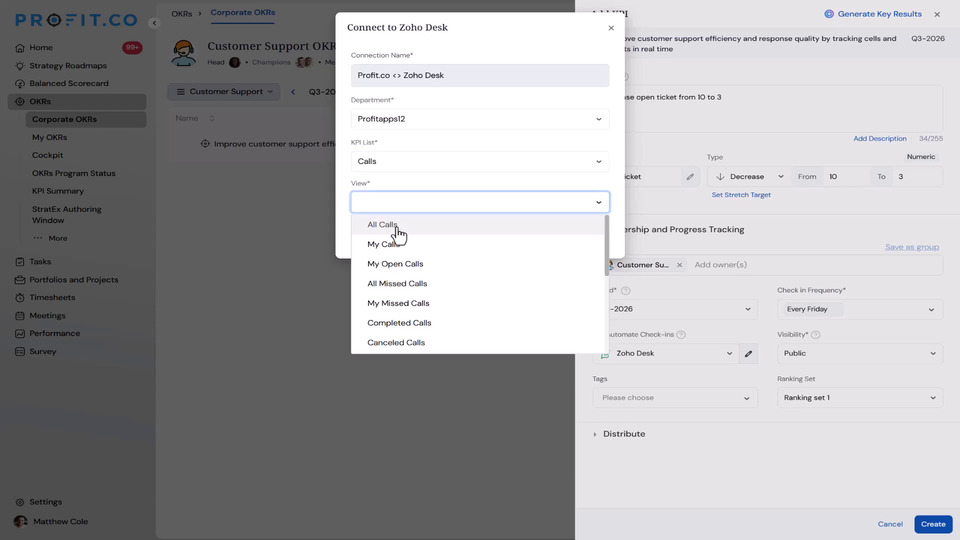
left_click(395, 225)
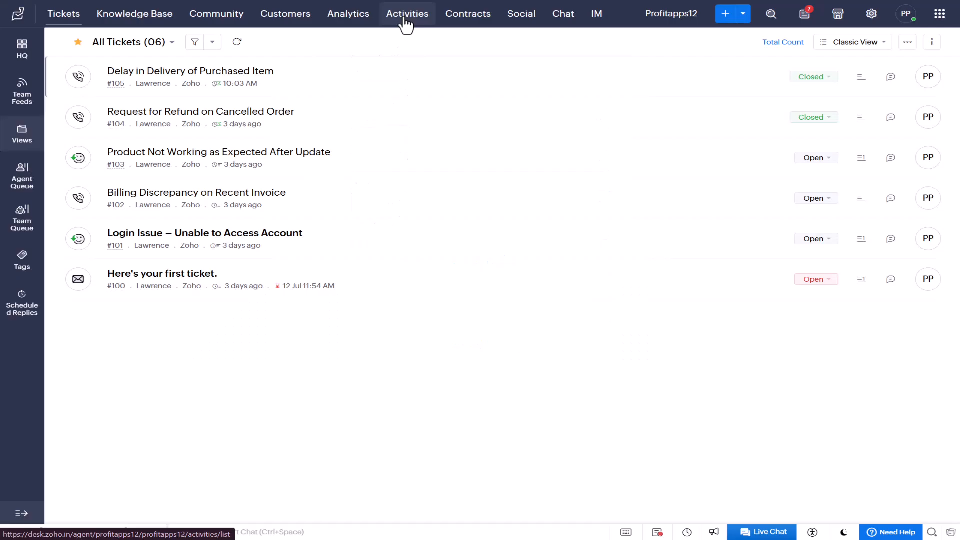
Step: Switch to Zoho Desk and review the calls, tasks and events among the activities
left_click(404, 19)
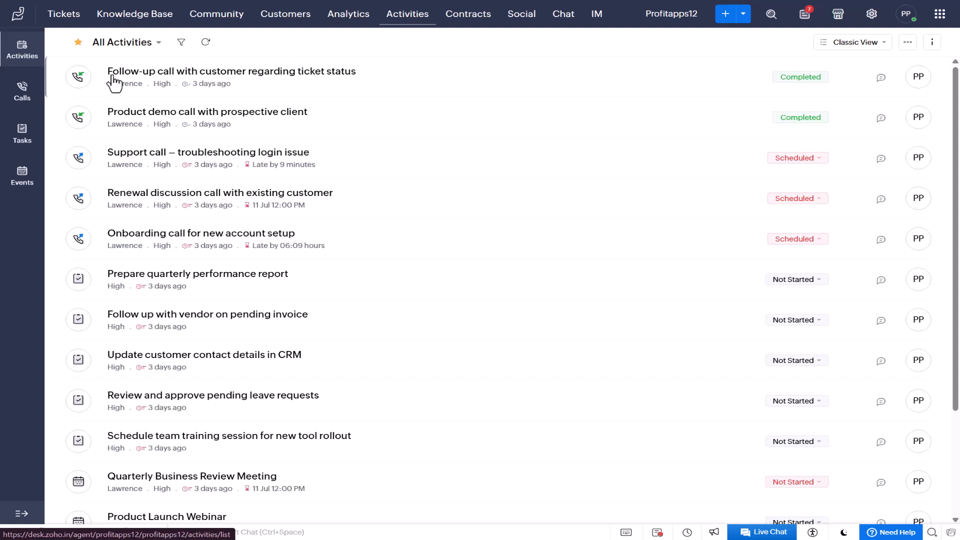
left_click(4, 104)
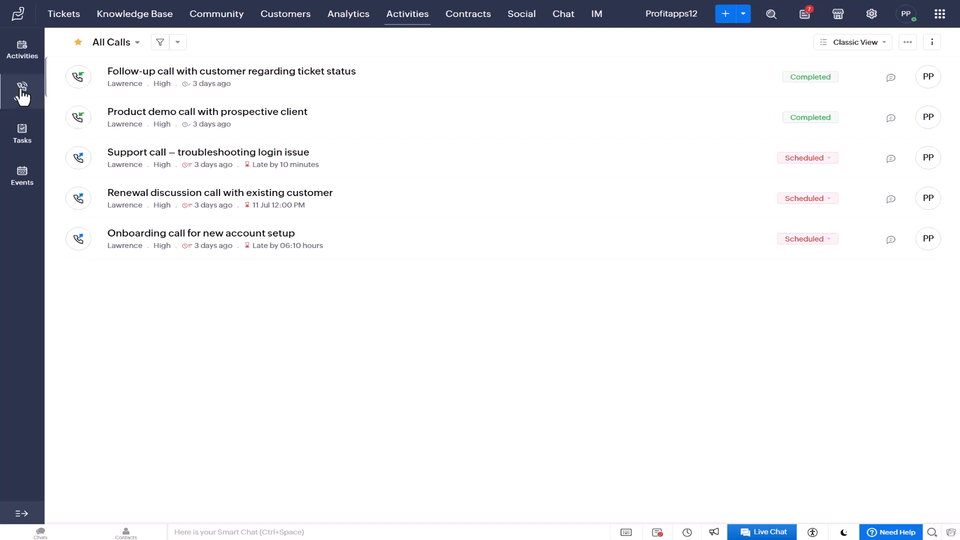
left_click(25, 138)
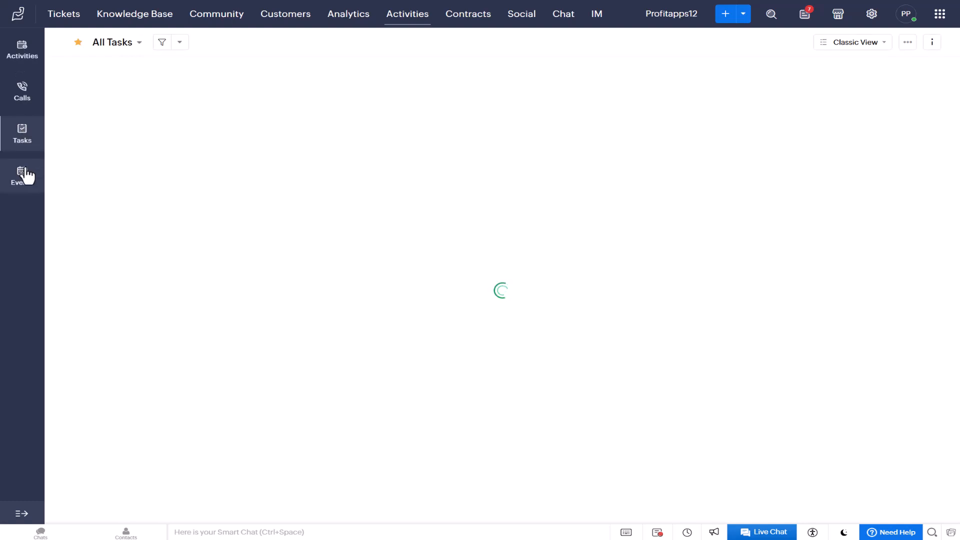
left_click(26, 175)
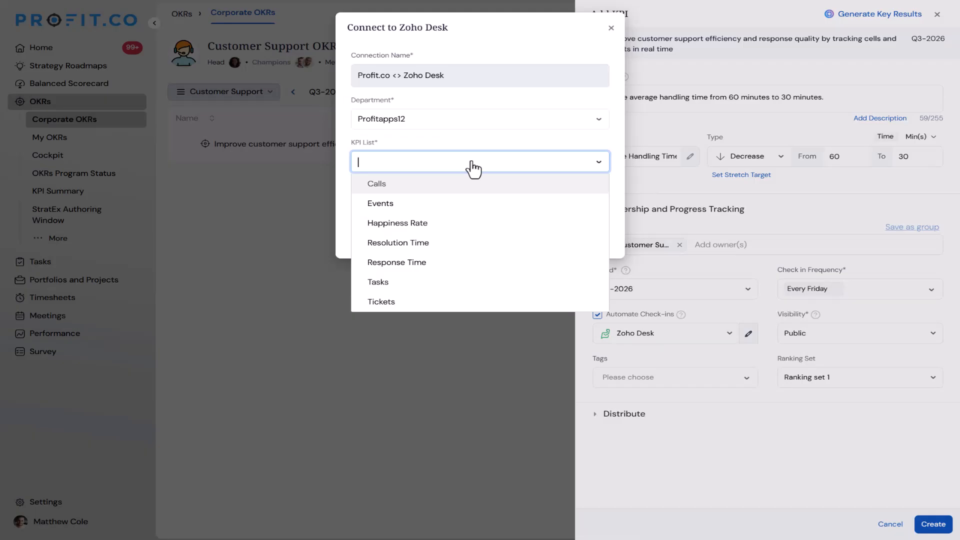
Step: Back in Profit.co, map the average handling time KPI to Response Time with the Last 30 days date range
left_click(448, 258)
left_click(429, 203)
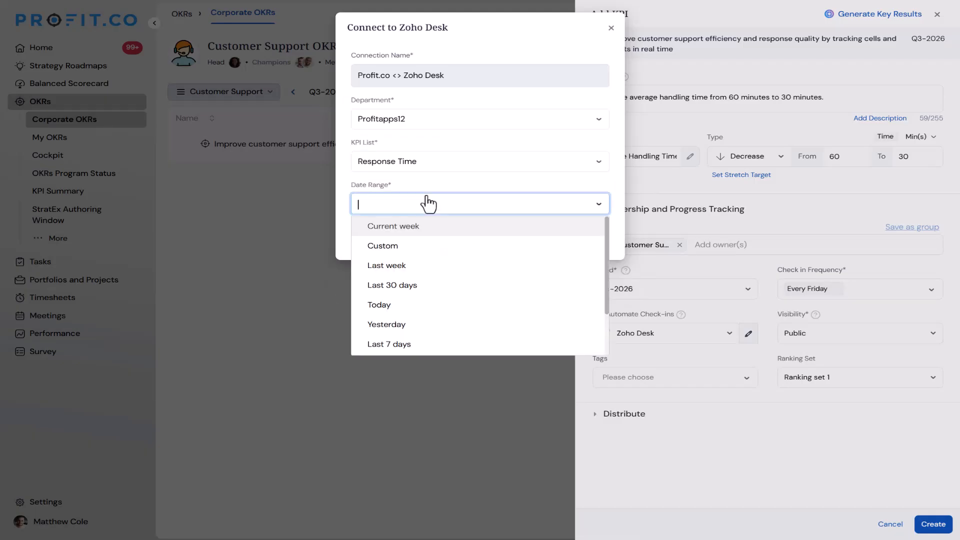
left_click(408, 284)
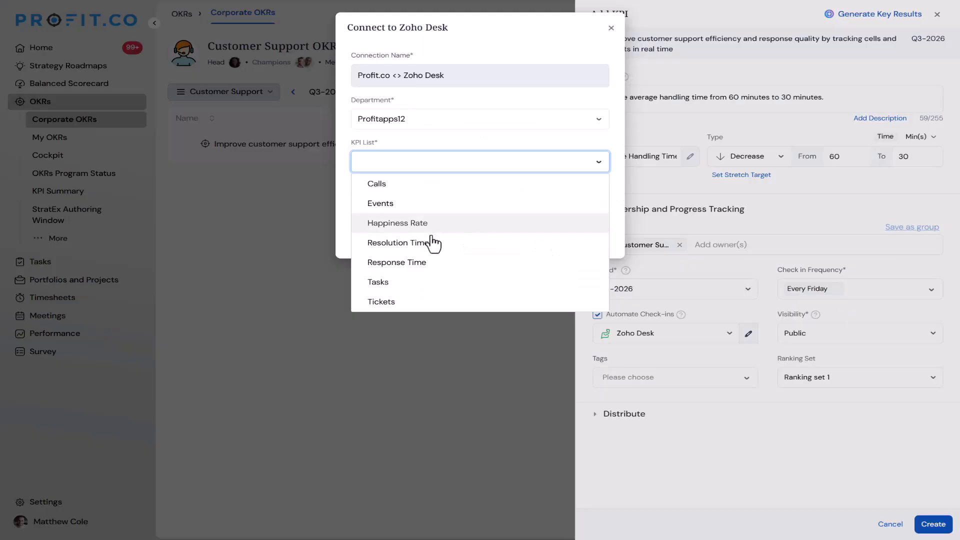
Step: Map the average handling time KPI to Resolution Time with the Last 30 days date range
left_click(430, 242)
left_click(430, 206)
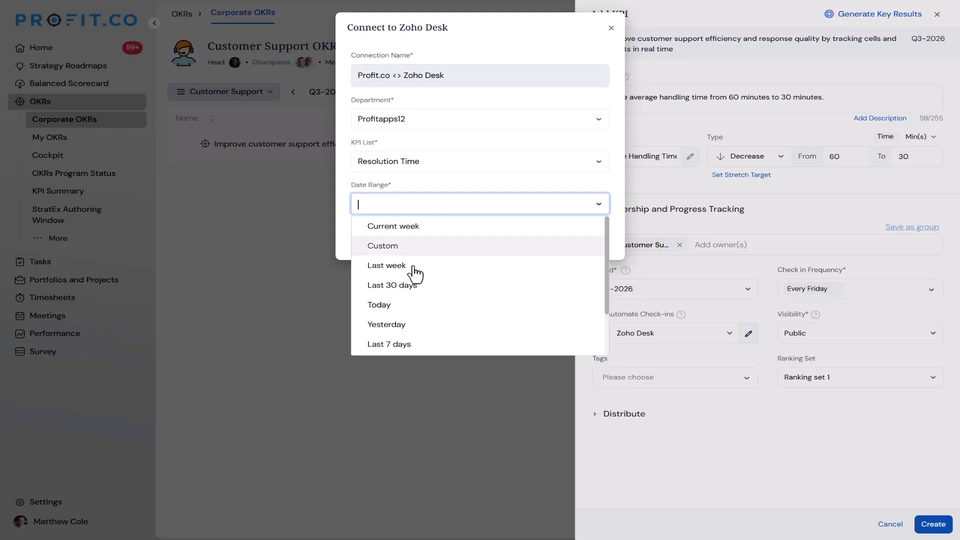
left_click(406, 282)
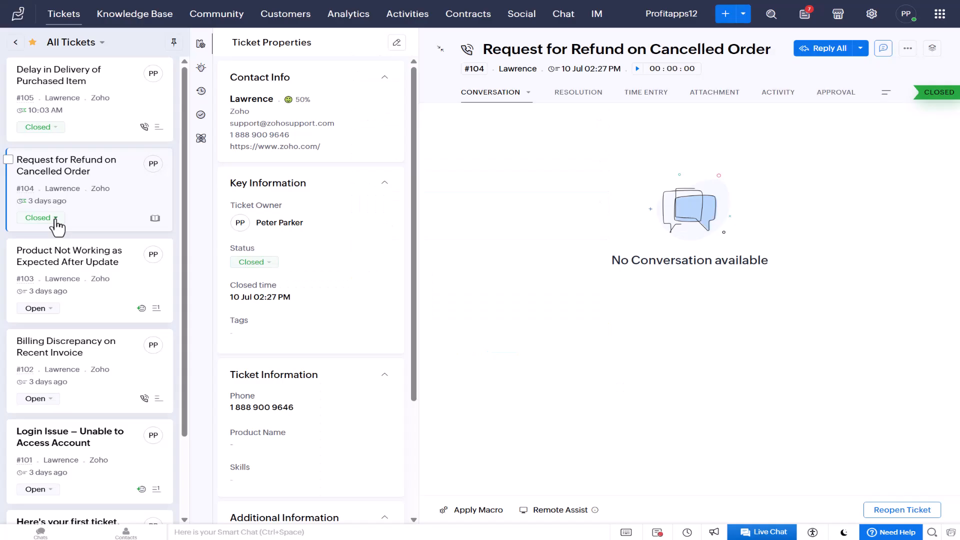
mouse_move(46, 205)
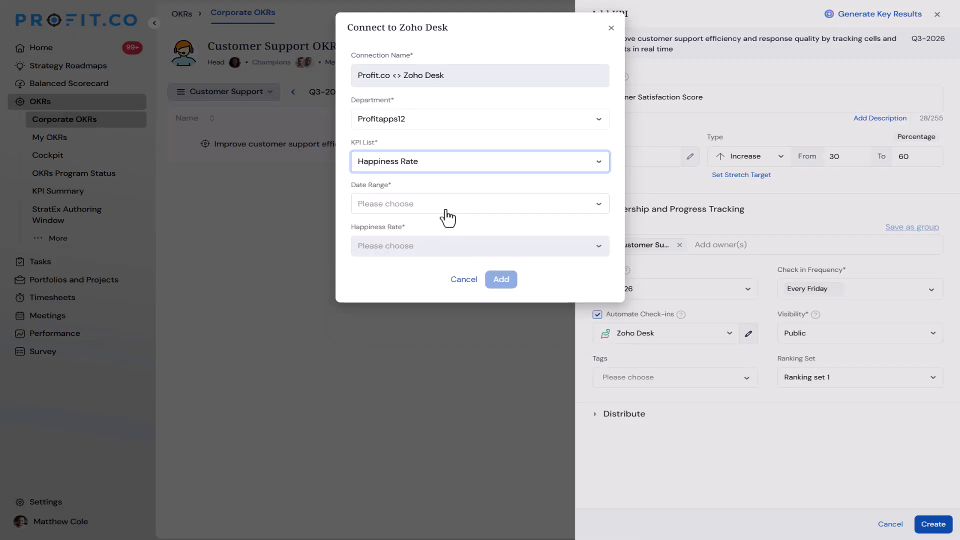
Step: Set the Happiness Rate mapping to the Last 30 days date range and the Good rating, and add the connection to the KPI
left_click(447, 214)
left_click(429, 284)
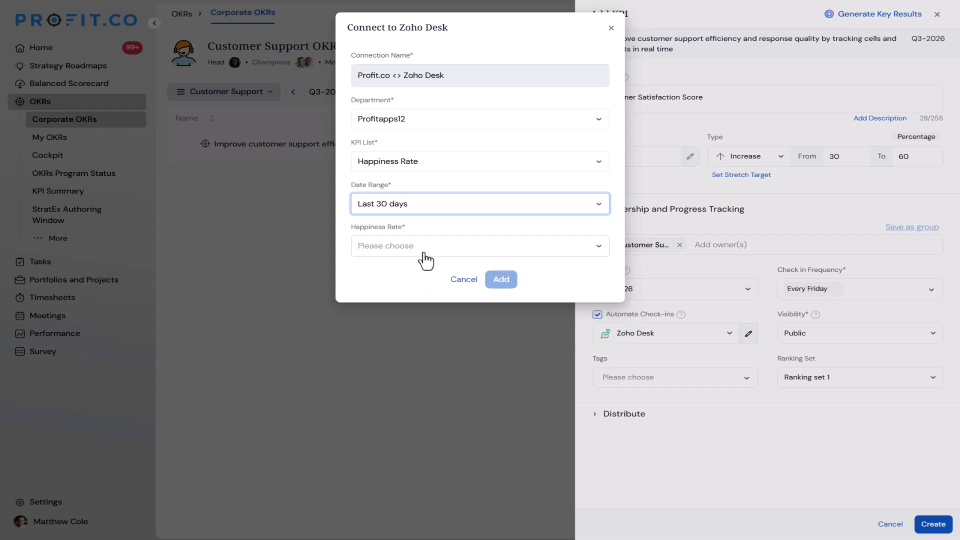
left_click(425, 259)
left_click(417, 307)
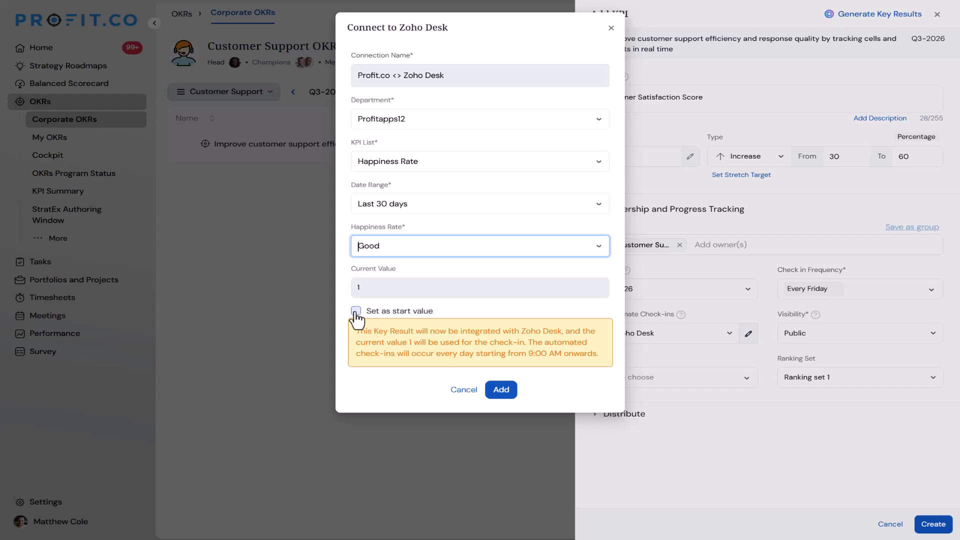
left_click(505, 392)
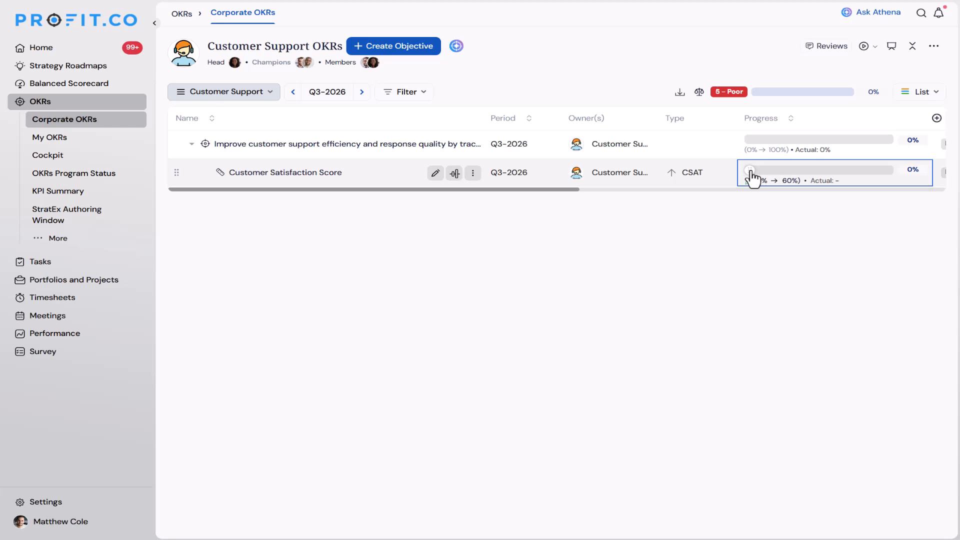
Step: Run the automated Zoho Desk check-in for the Customer Satisfaction Score KPI and submit the update
left_click(751, 176)
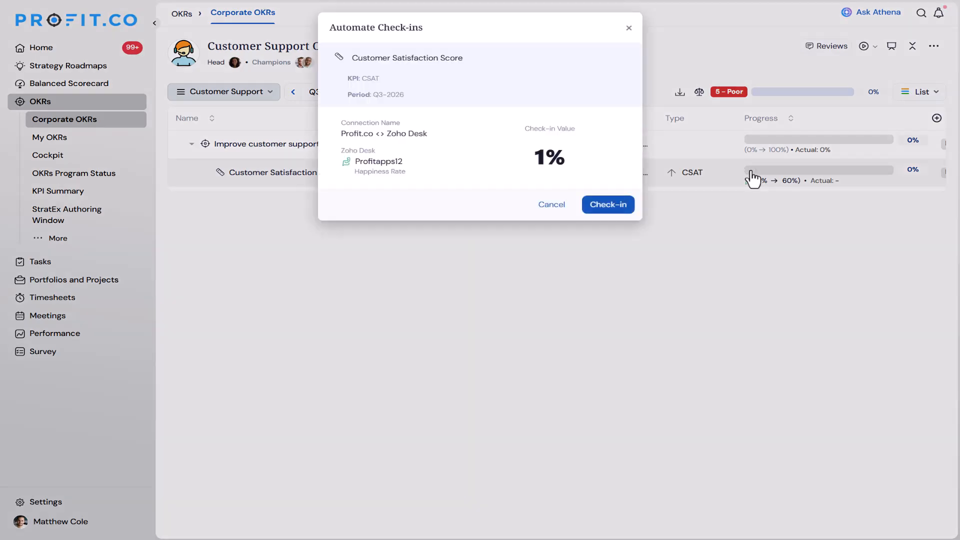
left_click(616, 209)
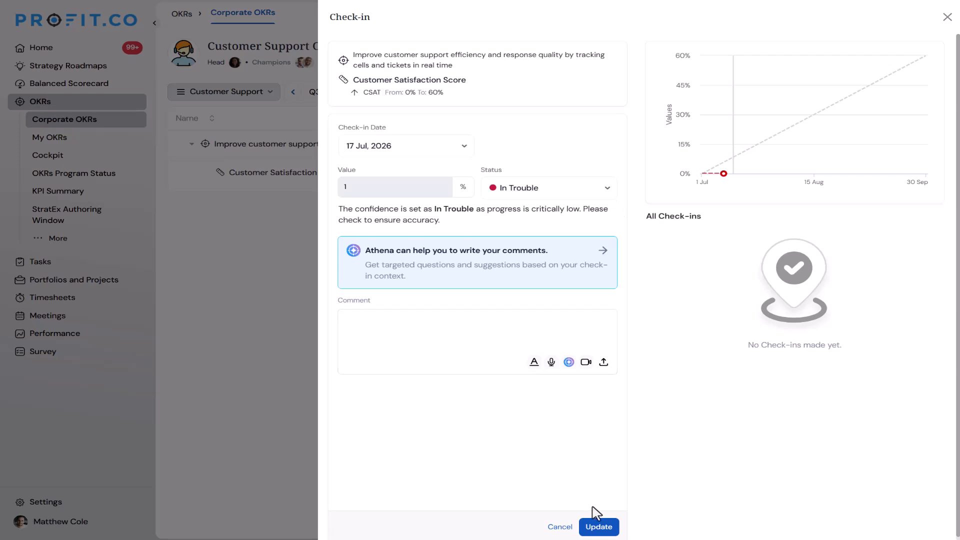
left_click(599, 526)
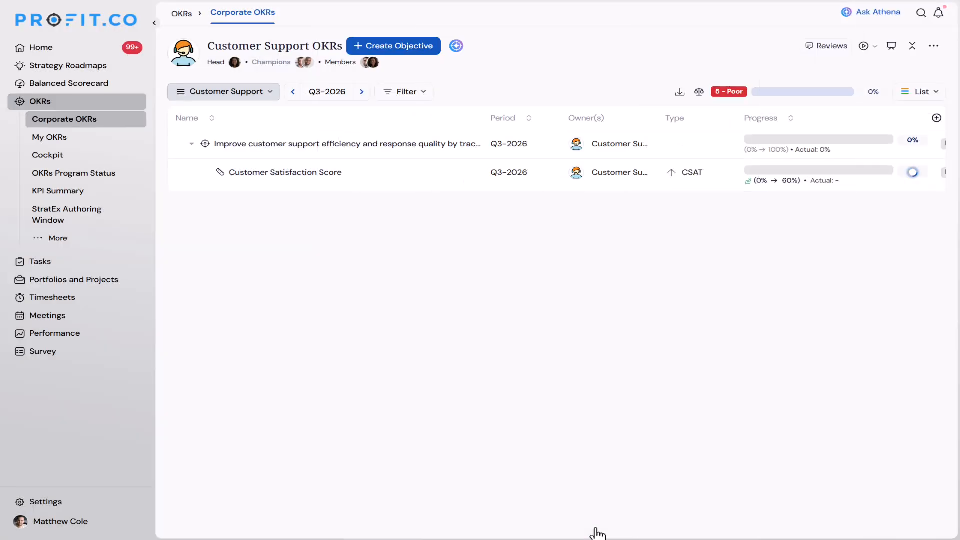